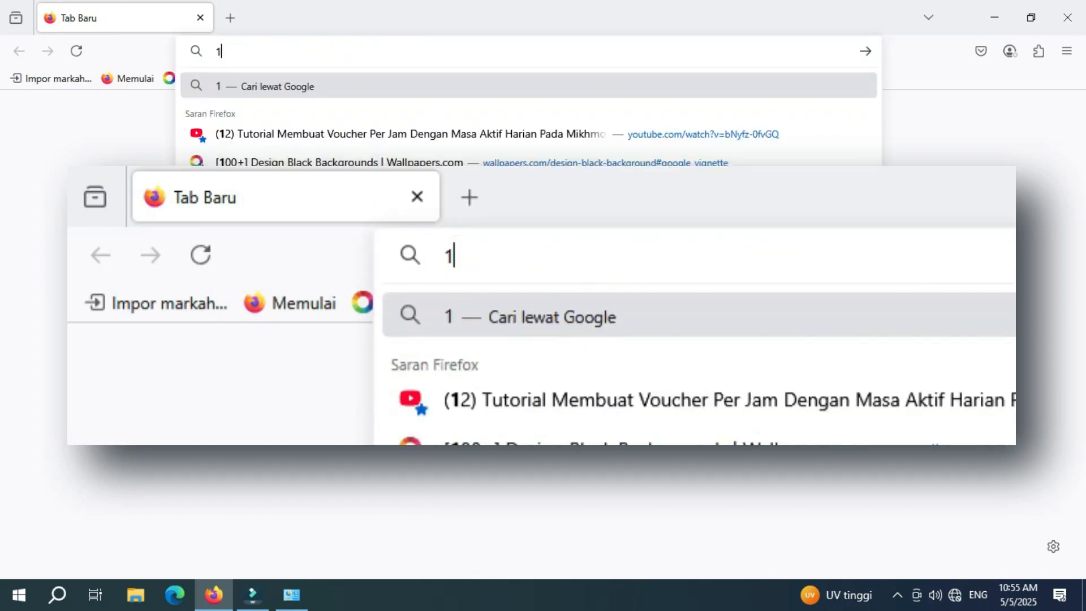
Open the router page at 192.168.100.1, log in as Support with the account password, and exit the service provisioning wizard.
{"action": "type", "text": ".100.1"}
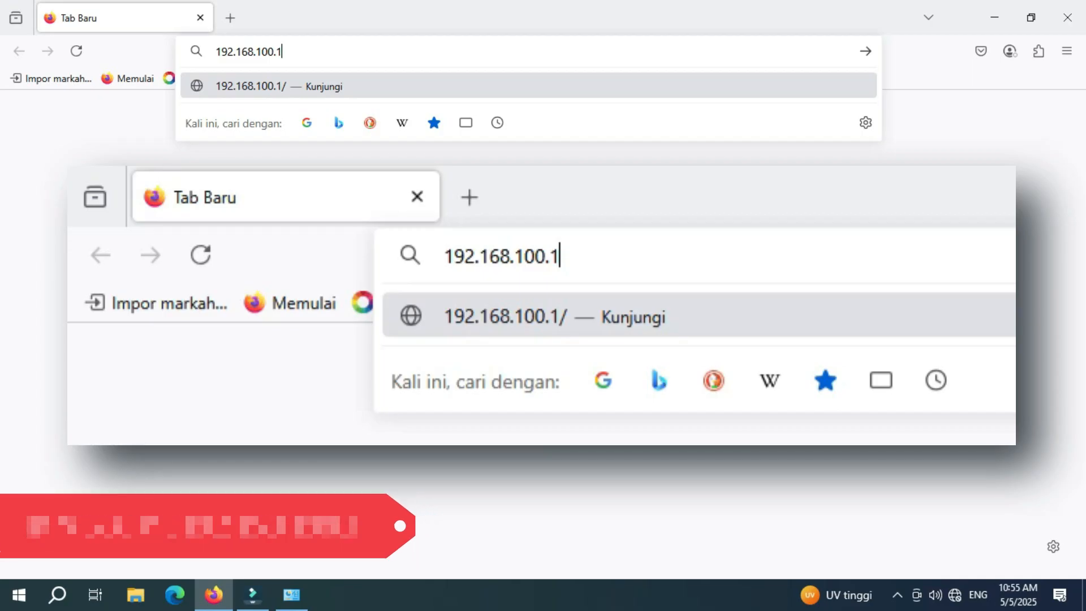
{"action": "key", "text": "Return"}
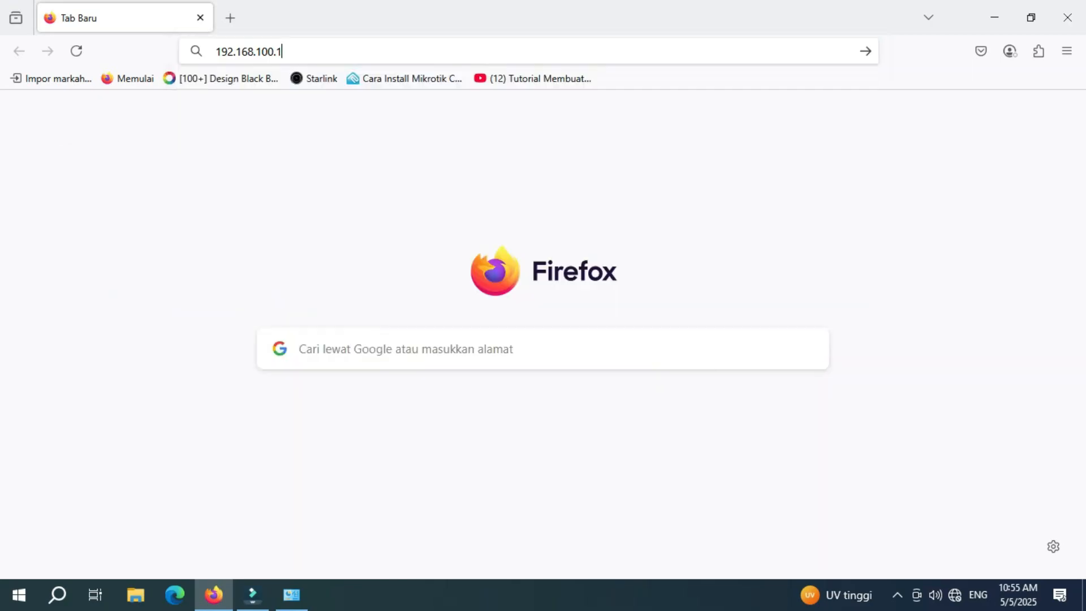
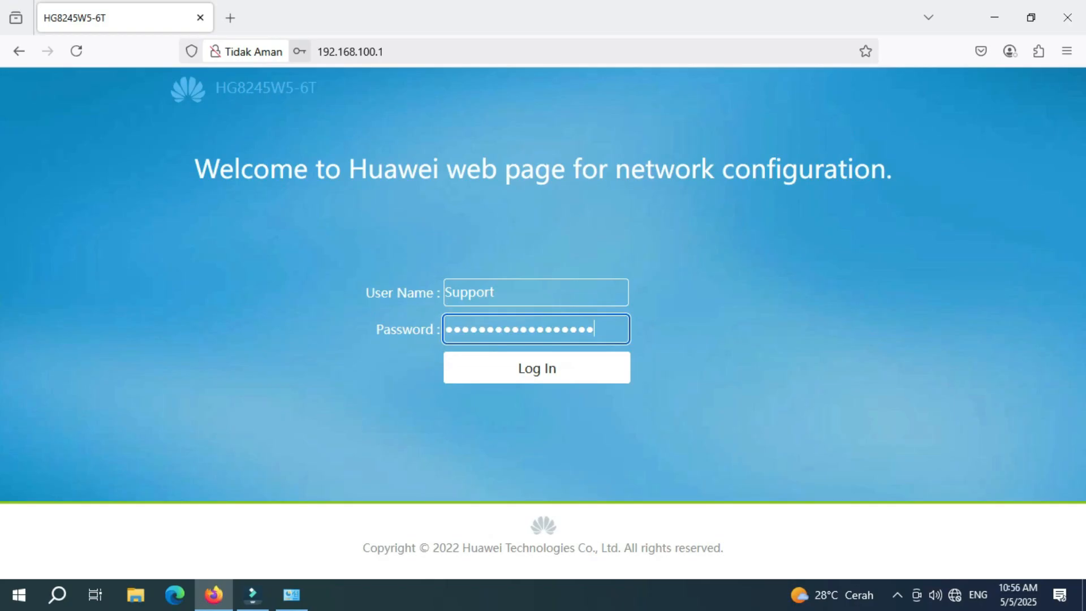
{"action": "key", "text": "Return"}
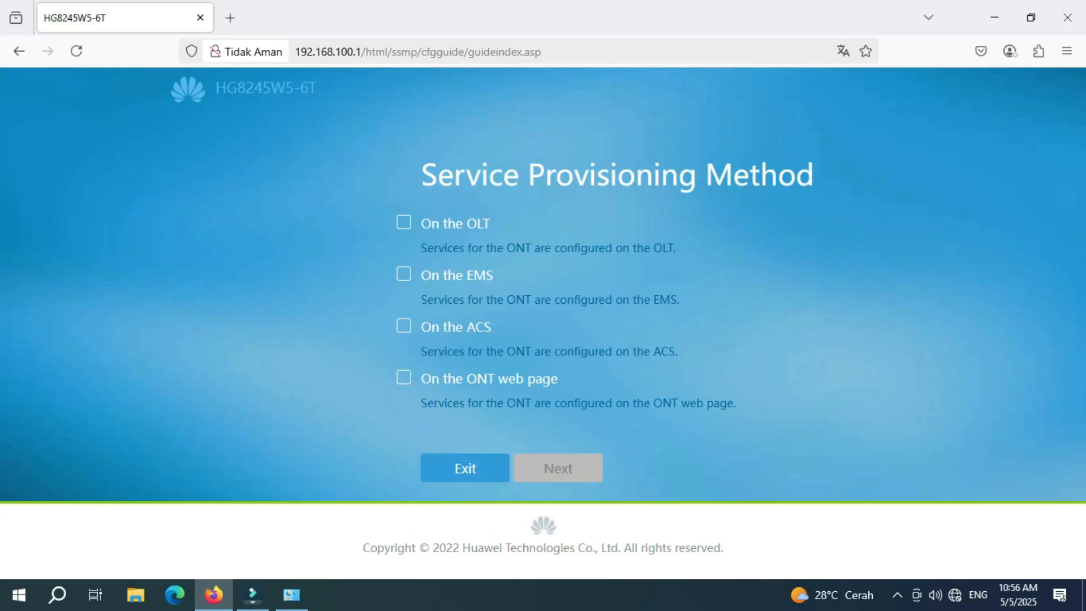
{"action": "left_click", "coordinate": [465, 467]}
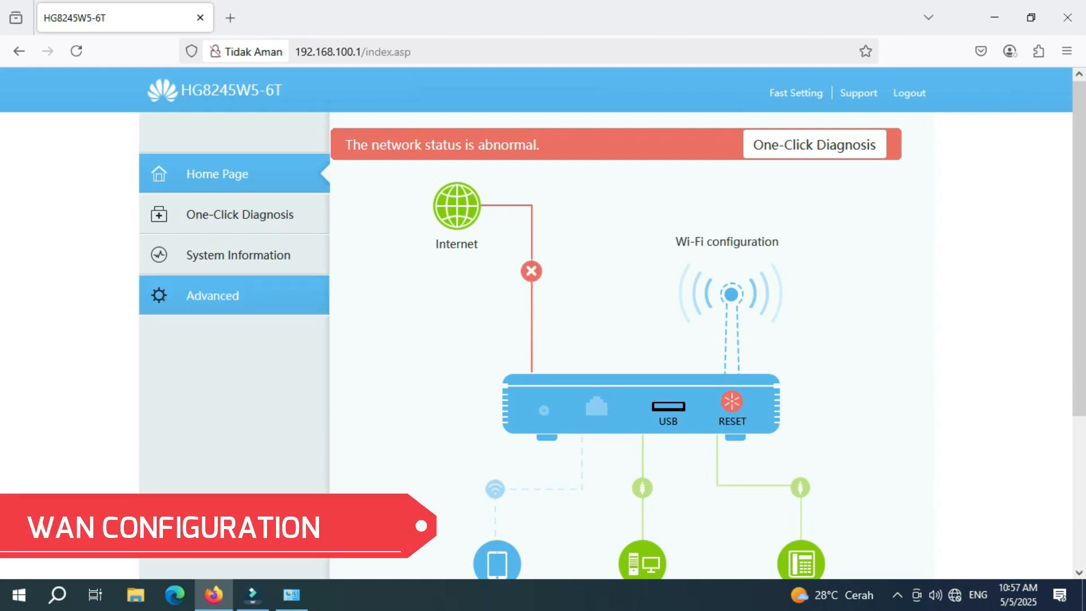
Delete the existing WAN connection 1_TR069_VOIP_R_VID_100 in the advanced WAN configuration.
{"action": "left_click", "coordinate": [225, 295]}
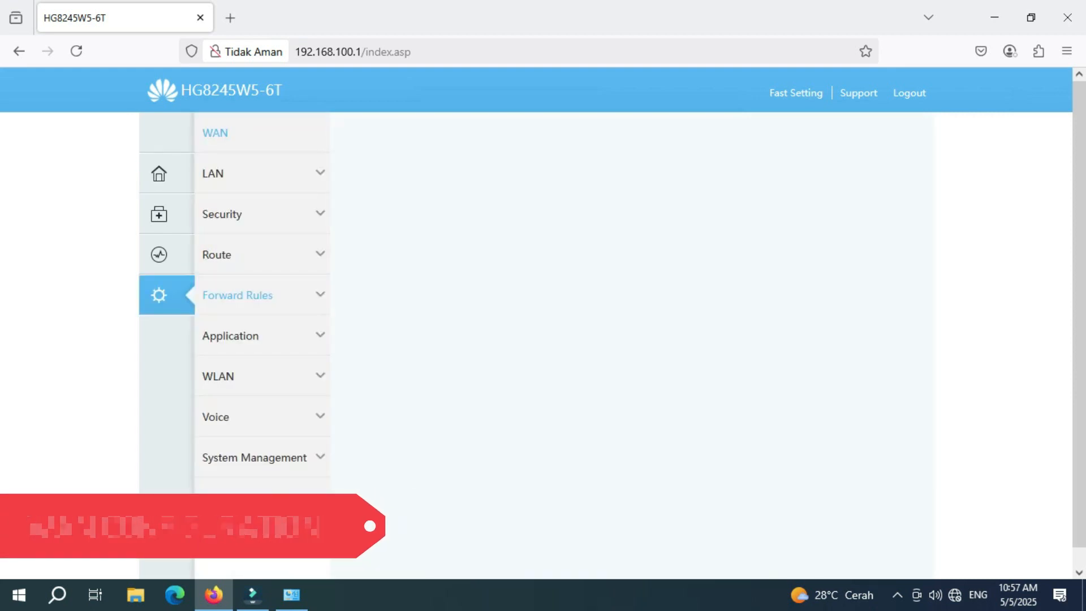
{"action": "left_click", "coordinate": [216, 133]}
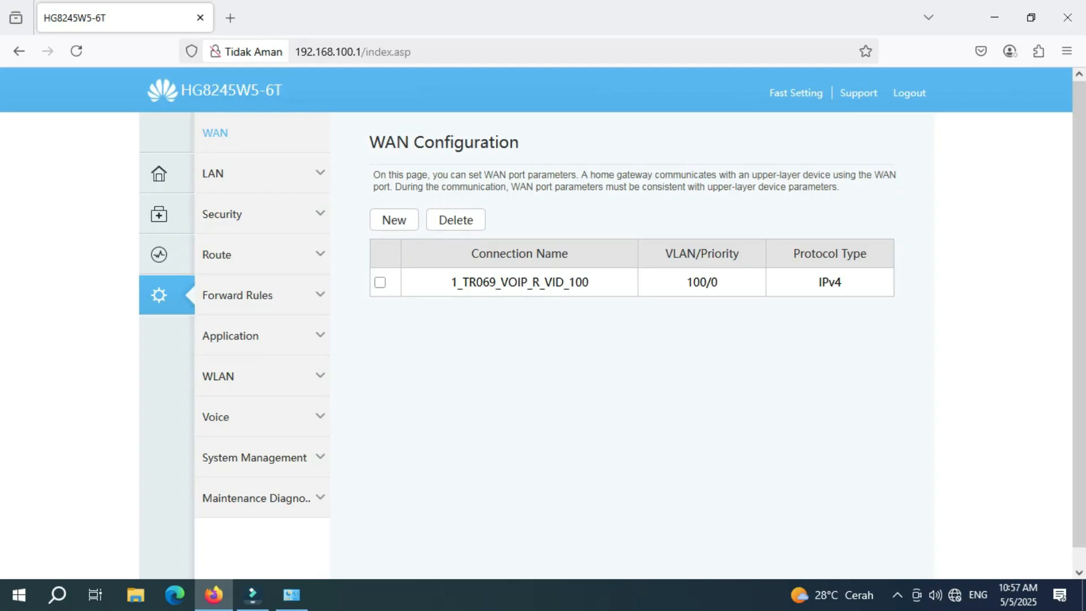
{"action": "left_click", "coordinate": [380, 282]}
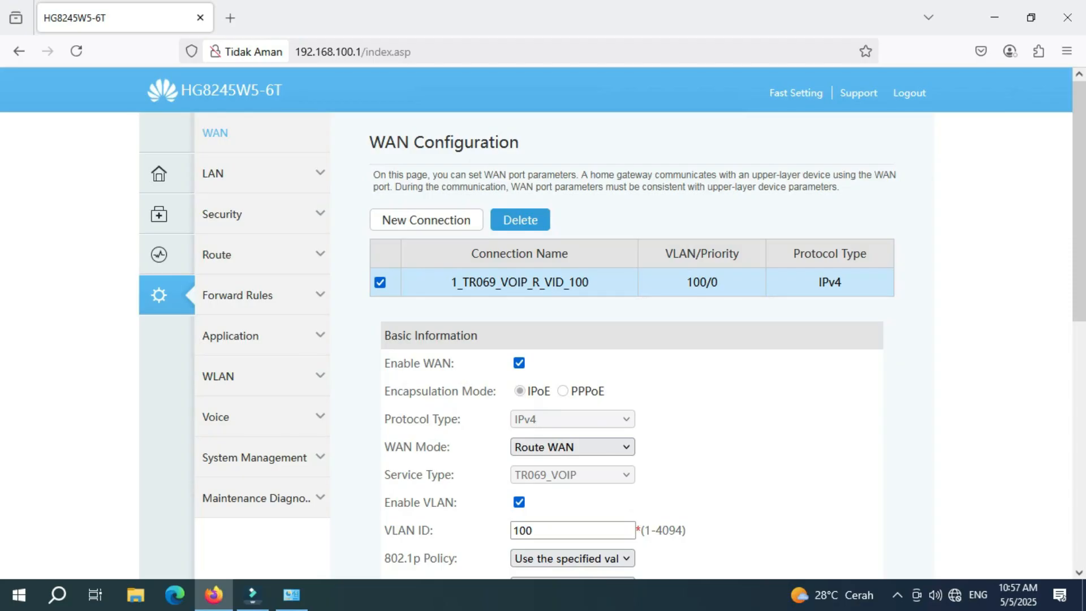
{"action": "left_click", "coordinate": [521, 219]}
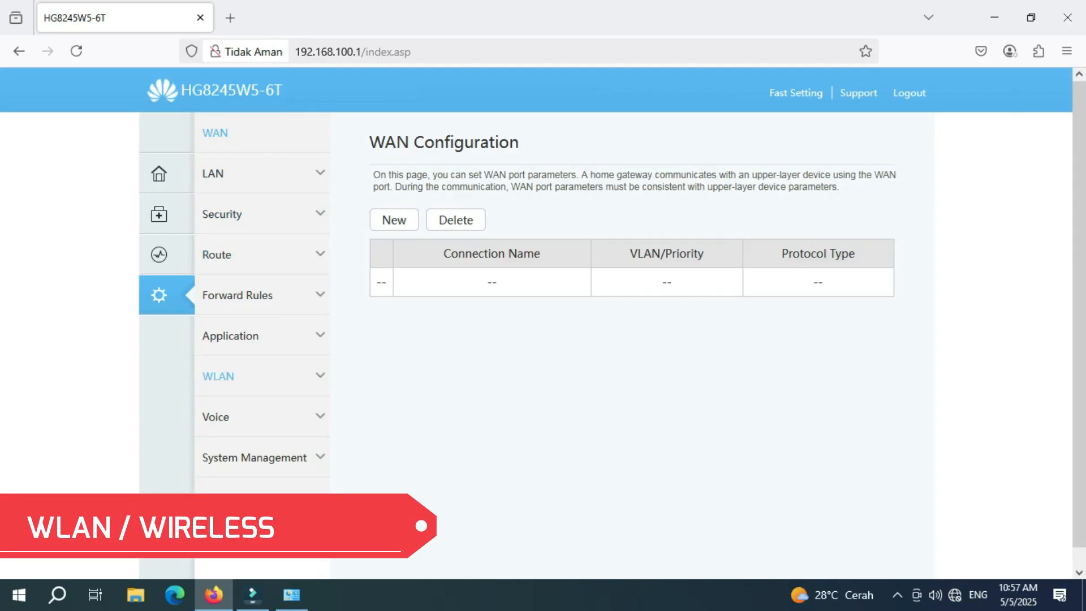
Open the 2.4G basic network settings, decline saving the password, and set the SSID name to TUTORIAL.
{"action": "left_click", "coordinate": [227, 376]}
{"action": "scroll", "coordinate": [259, 416], "scroll_direction": "down", "scroll_amount": 2}
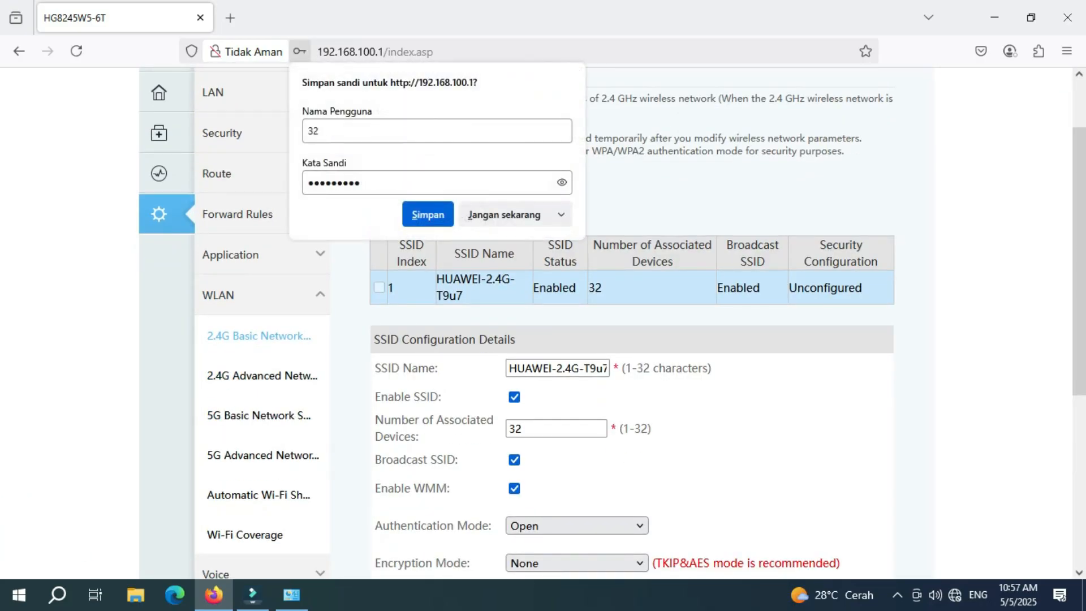
{"action": "left_click", "coordinate": [505, 214]}
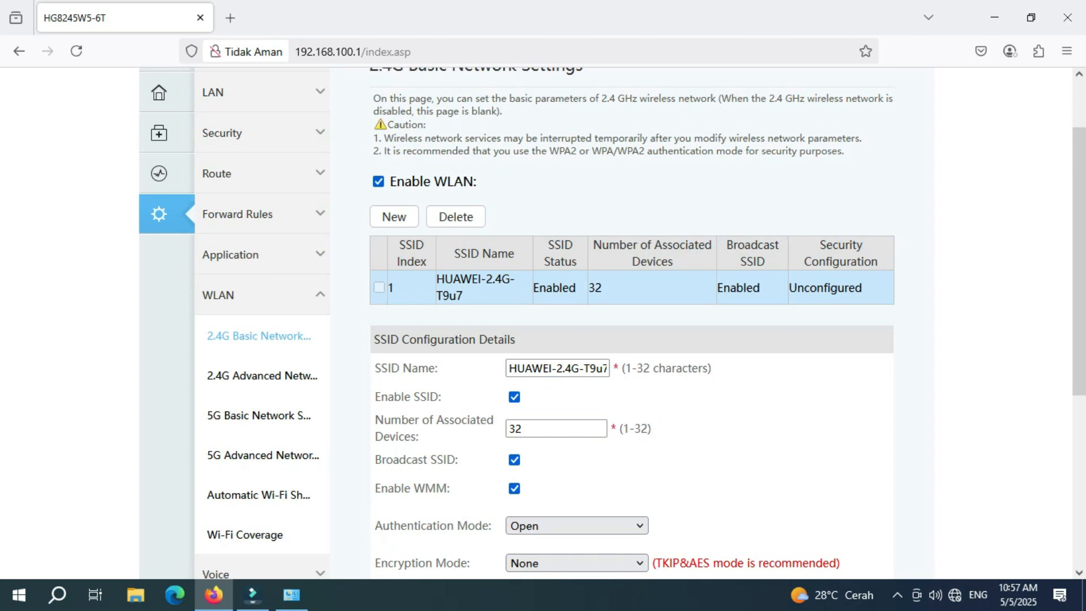
{"action": "scroll", "coordinate": [558, 365], "scroll_direction": "down", "scroll_amount": 2}
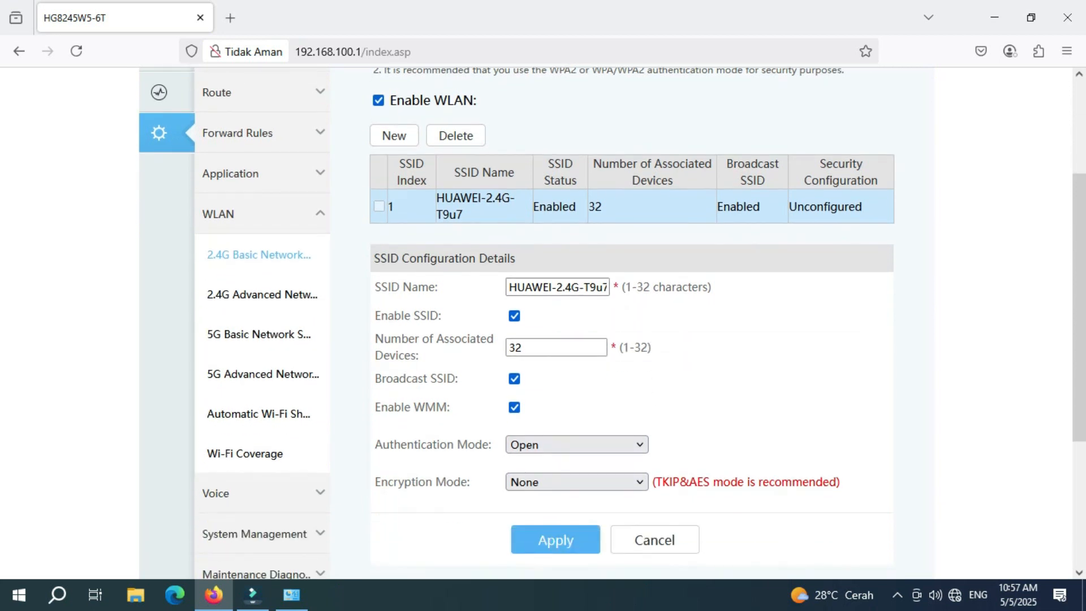
{"action": "left_click_drag", "start_coordinate": [508, 287], "coordinate": [608, 286]}
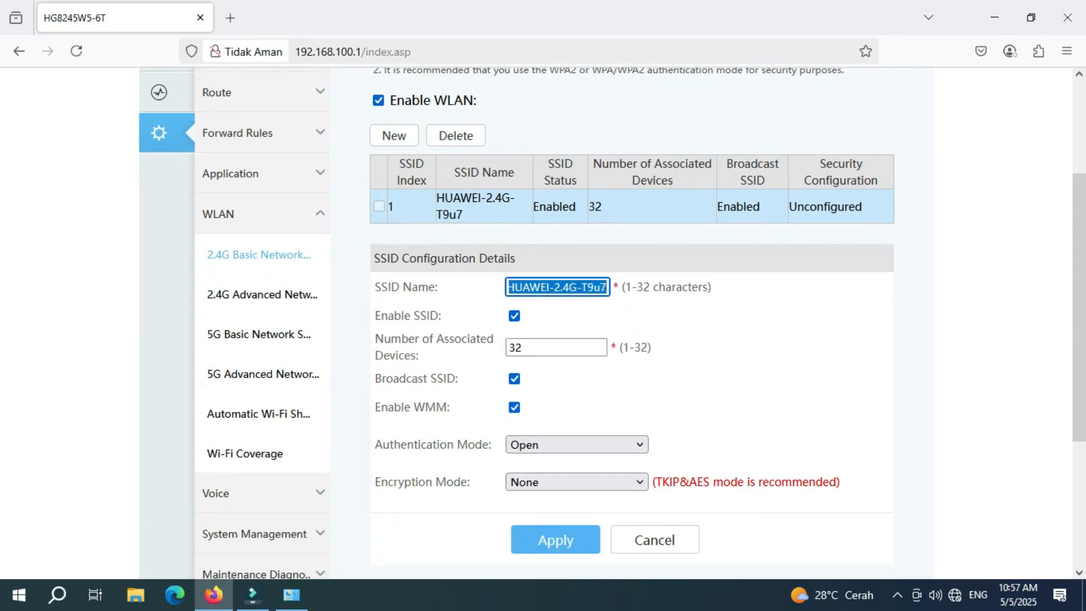
{"action": "type", "text": "TUTORIAL"}
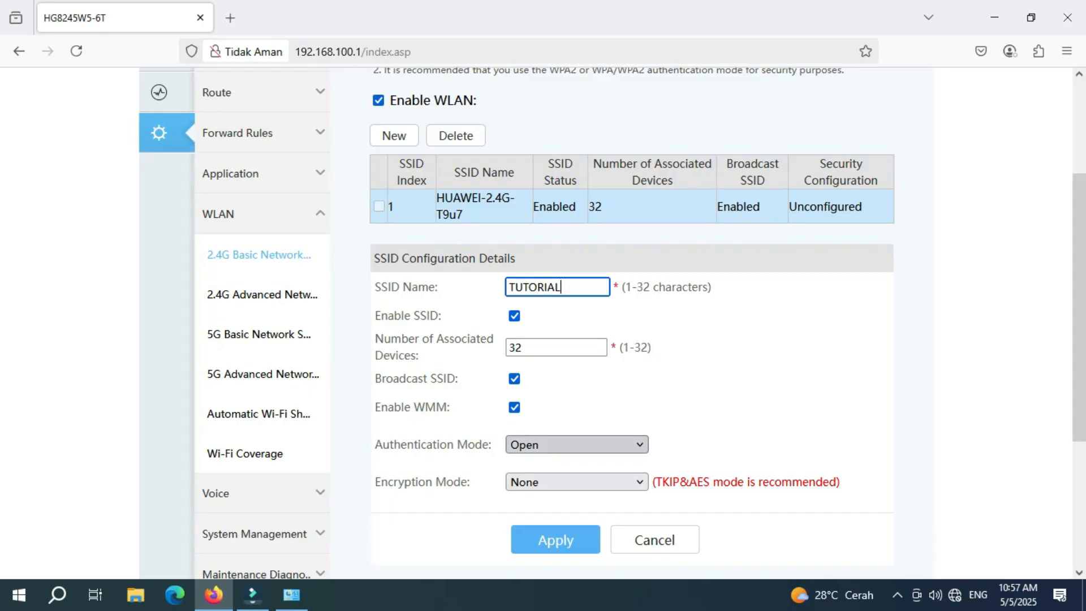
Set the 2.4G authentication mode to WPA/WPA2 PreSharedKey, enter the WPA pre-shared key, and submit without saving the password in the browser.
{"action": "left_click", "coordinate": [577, 444]}
{"action": "left_click", "coordinate": [566, 277]}
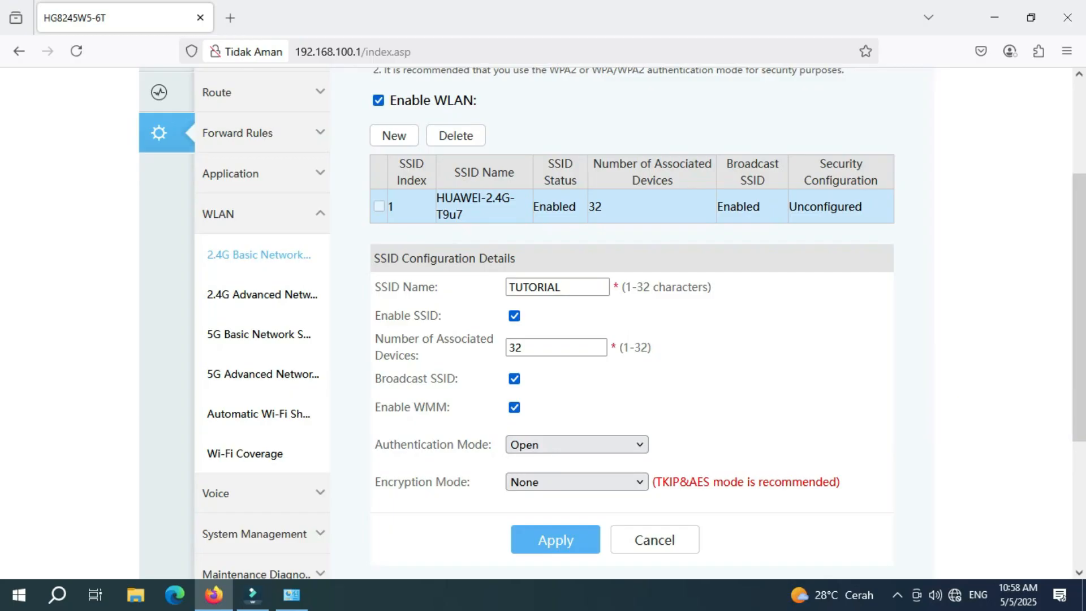
{"action": "left_click", "coordinate": [577, 445]}
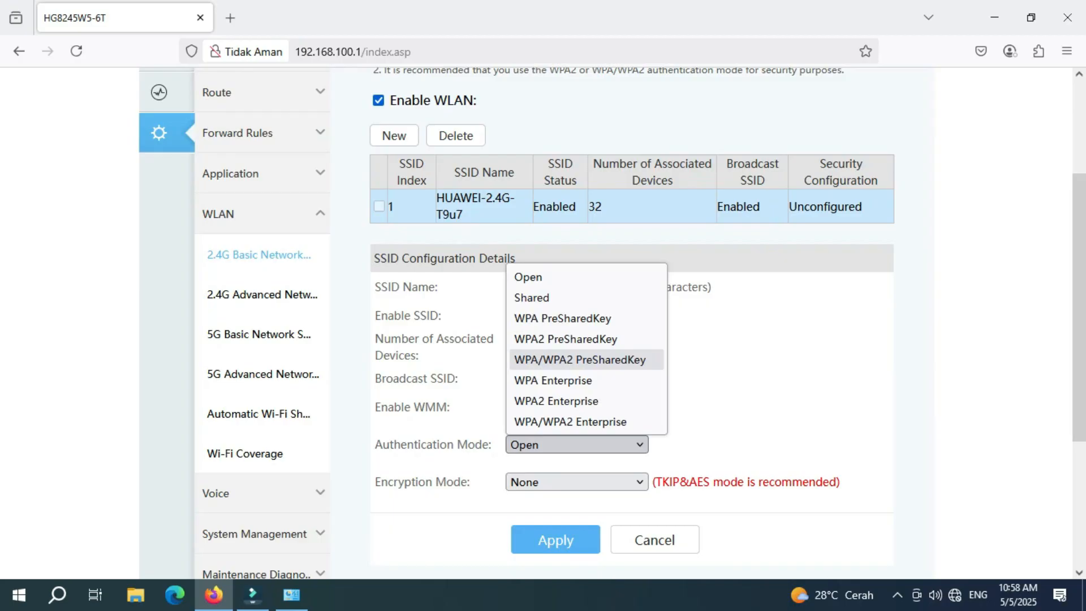
{"action": "left_click", "coordinate": [580, 359]}
{"action": "scroll", "coordinate": [576, 339], "scroll_direction": "down", "scroll_amount": 2}
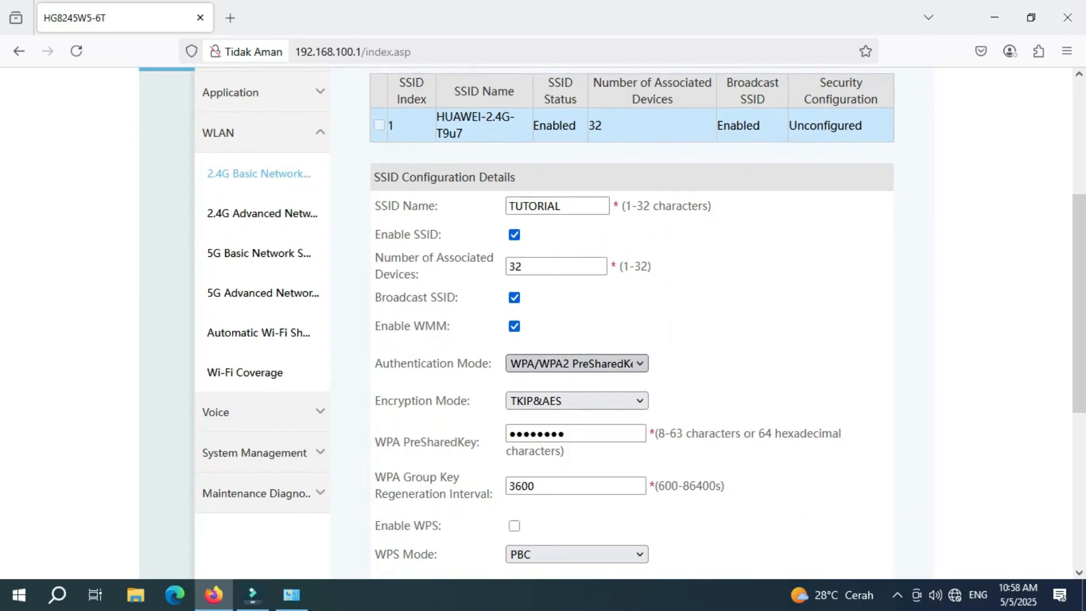
{"action": "scroll", "coordinate": [577, 340], "scroll_direction": "down", "scroll_amount": 1}
{"action": "left_click_drag", "start_coordinate": [571, 352], "coordinate": [507, 352]}
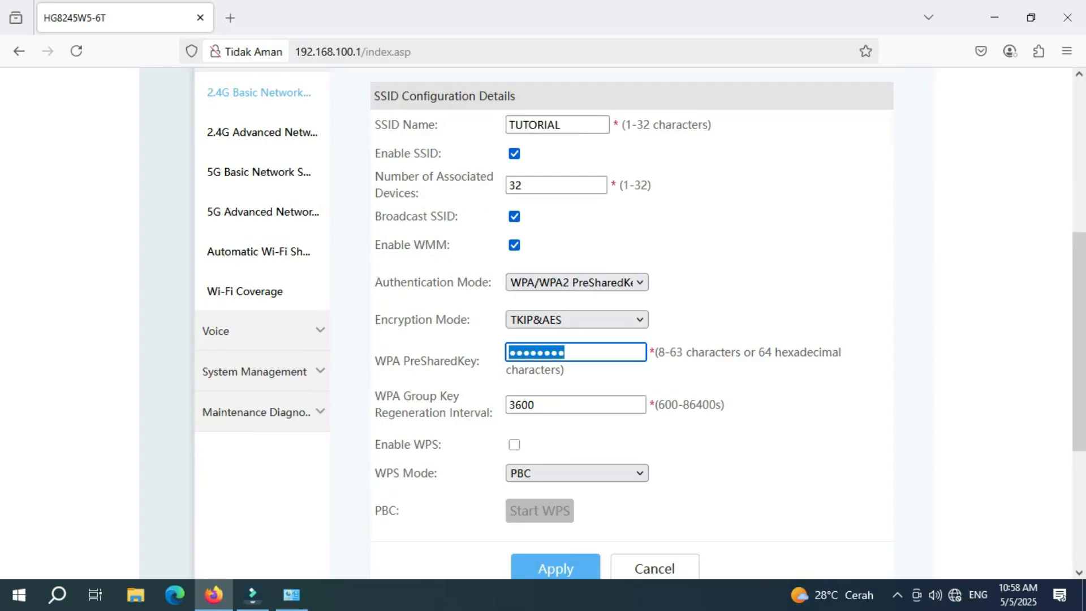
{"action": "type", "text": "********"}
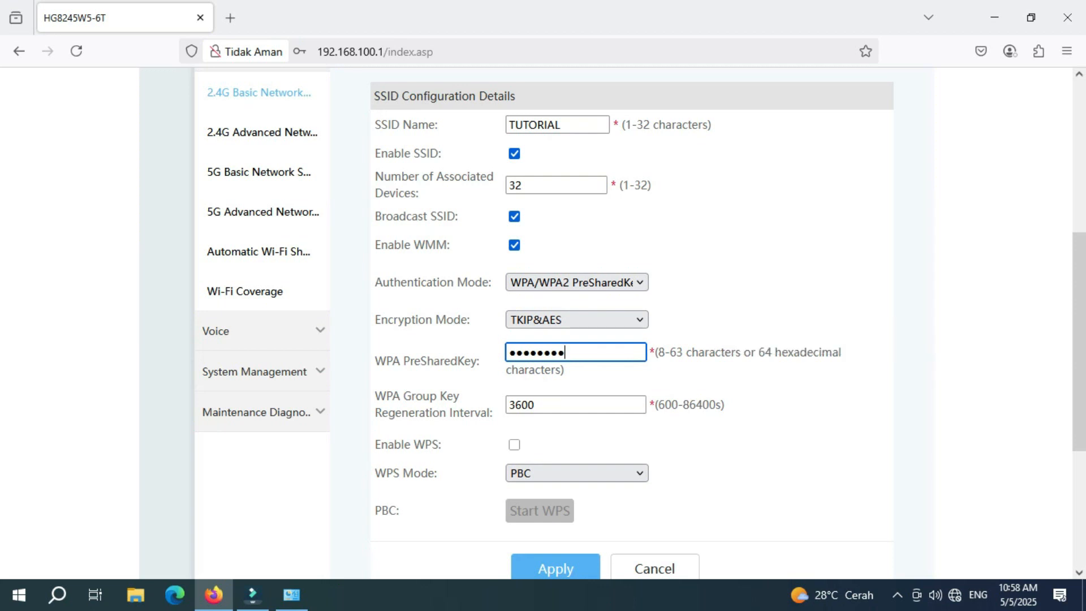
{"action": "key", "text": "Return"}
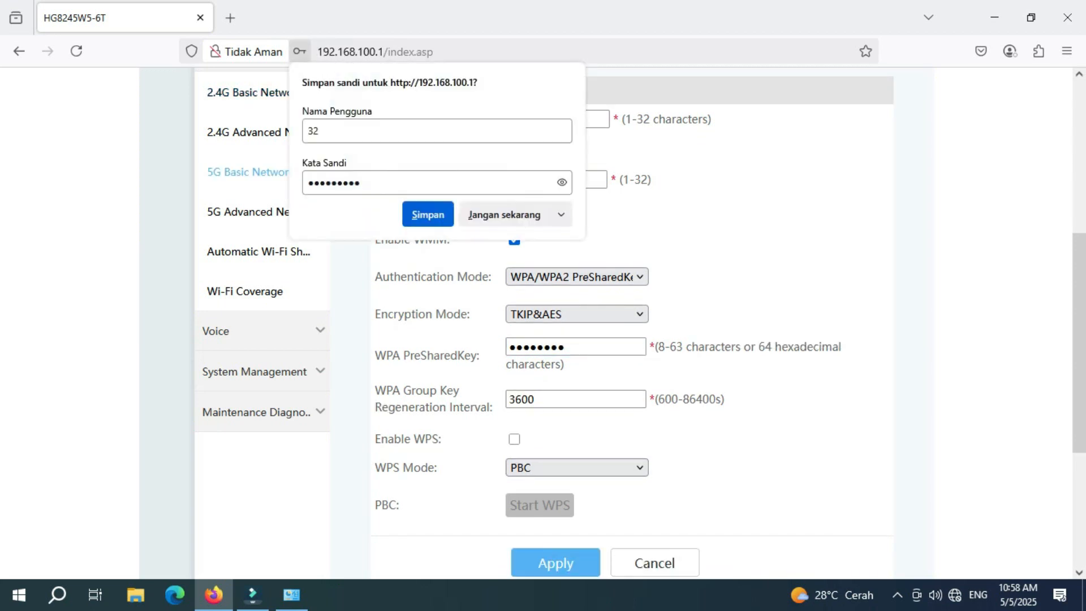
{"action": "left_click", "coordinate": [504, 214]}
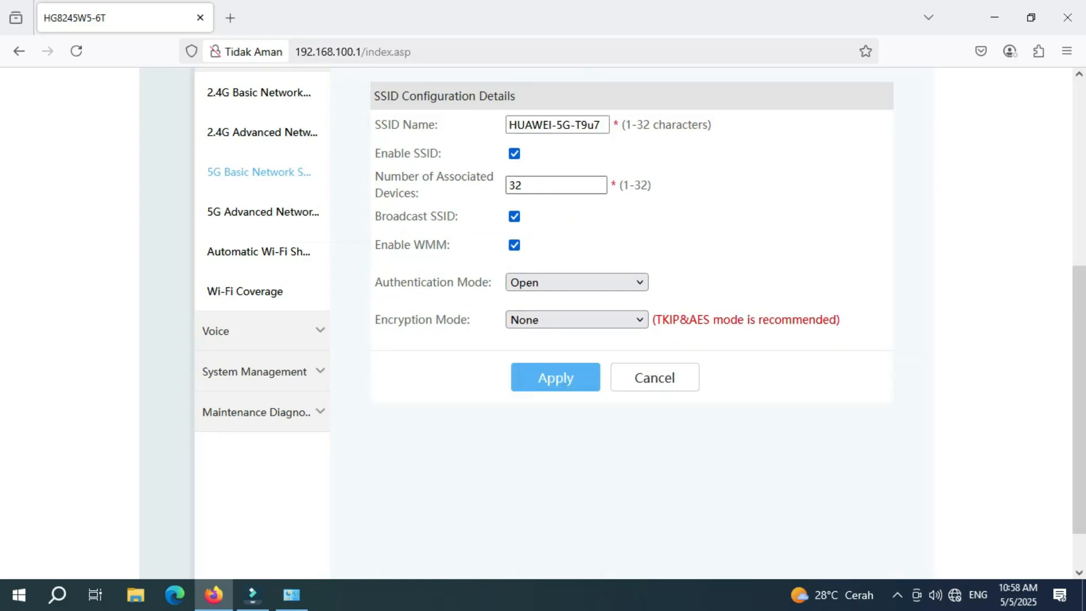
Set the SSID name in the 5G basic network settings to TUTORIAL 5G.
{"action": "left_click_drag", "start_coordinate": [508, 125], "coordinate": [608, 125]}
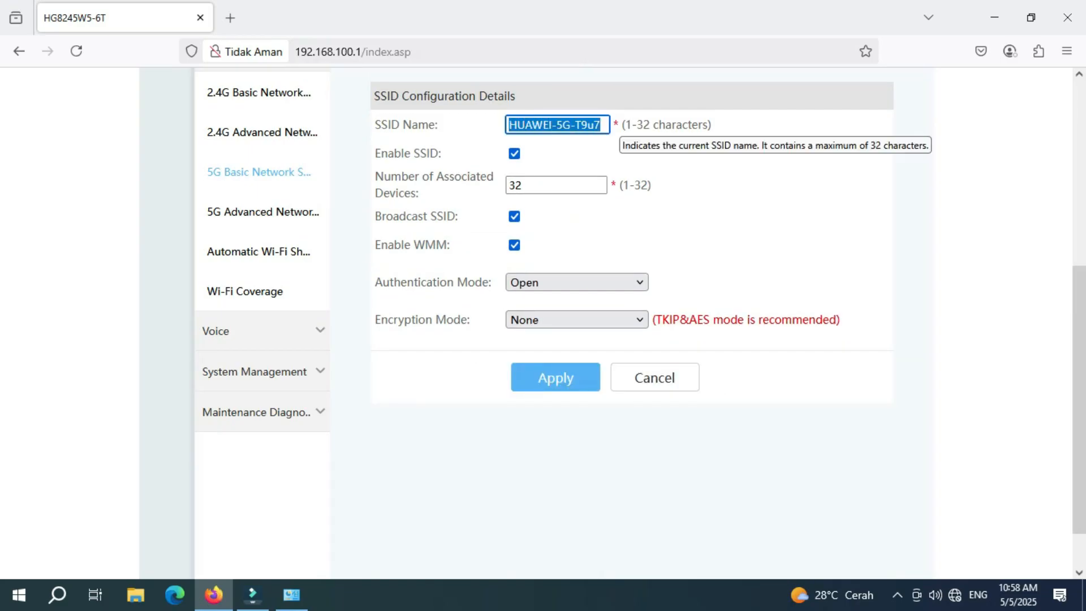
{"action": "type", "text": "TUTORIAL"}
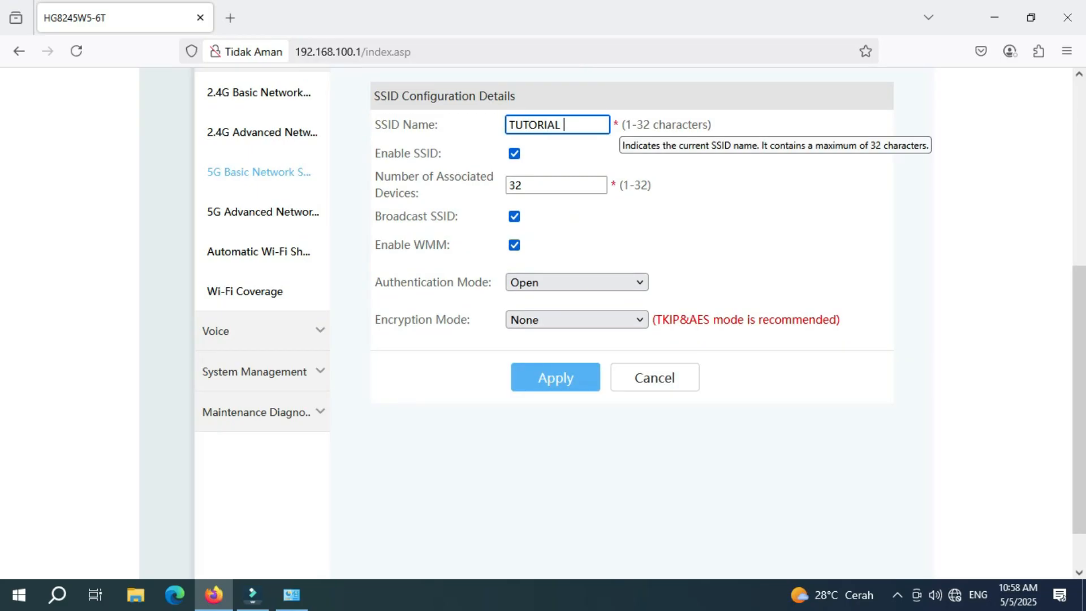
{"action": "type", "text": " 5G"}
Set the 5G authentication mode to WPA/WPA2 PreSharedKey and enter the WPA pre-shared key.
{"action": "left_click", "coordinate": [576, 283]}
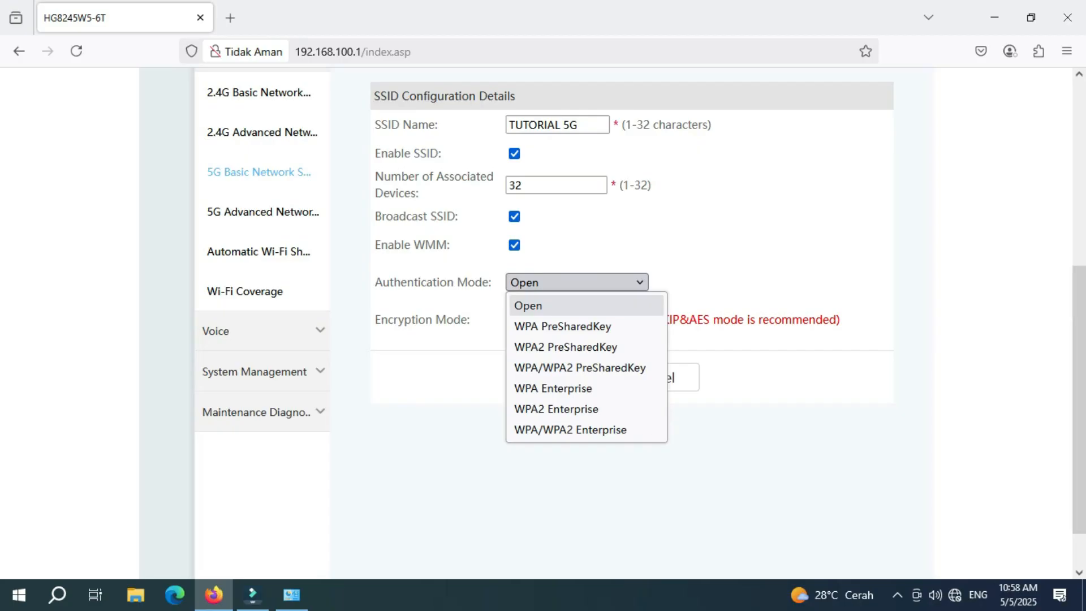
{"action": "left_click", "coordinate": [579, 367]}
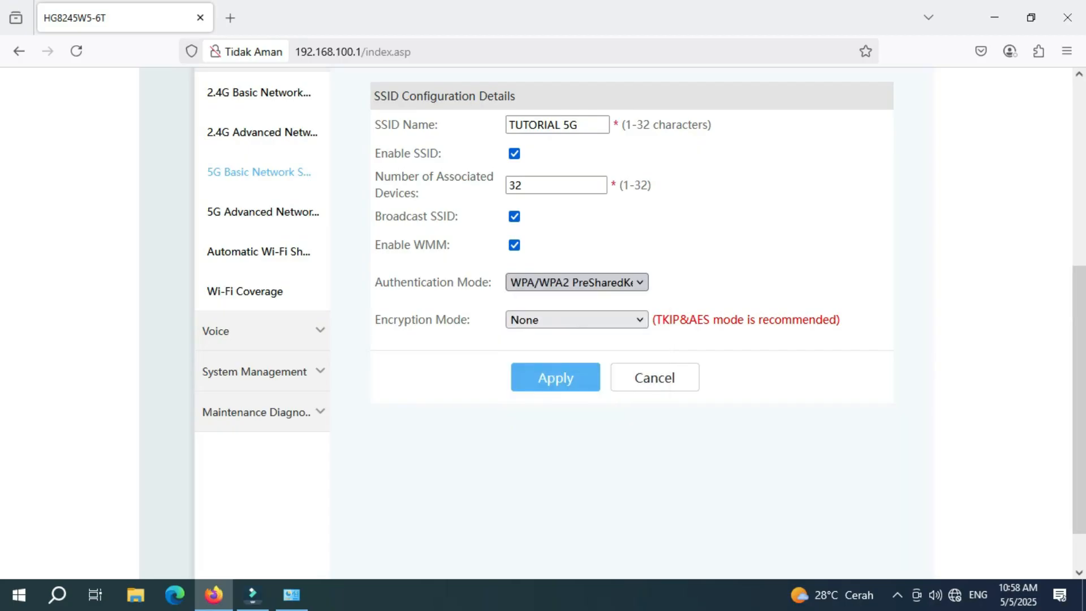
{"action": "left_click", "coordinate": [588, 352]}
{"action": "key", "text": "ctrl+a"}
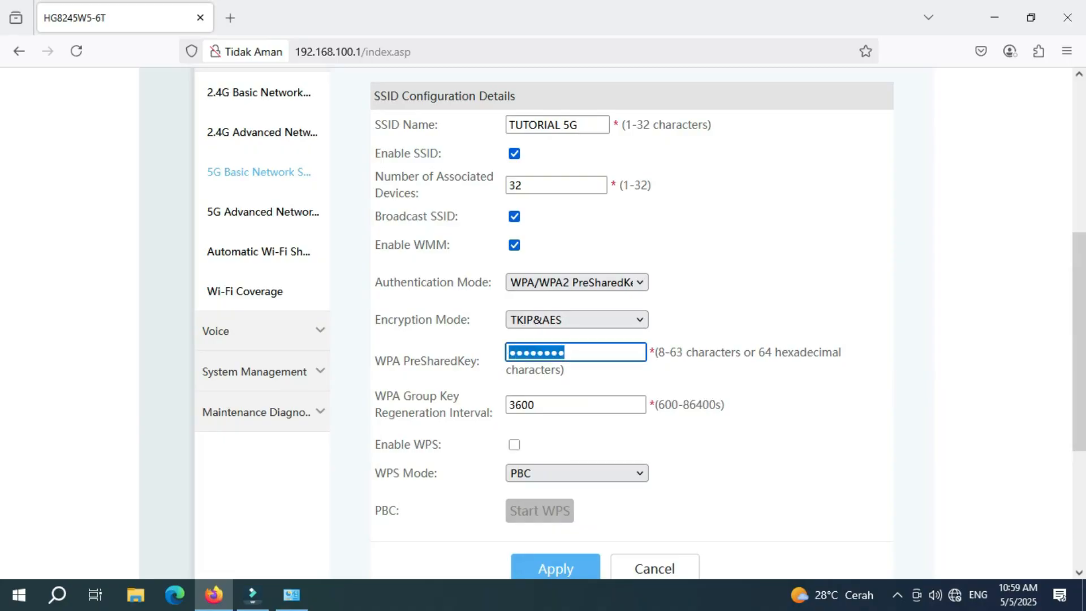
{"action": "type", "text": "********"}
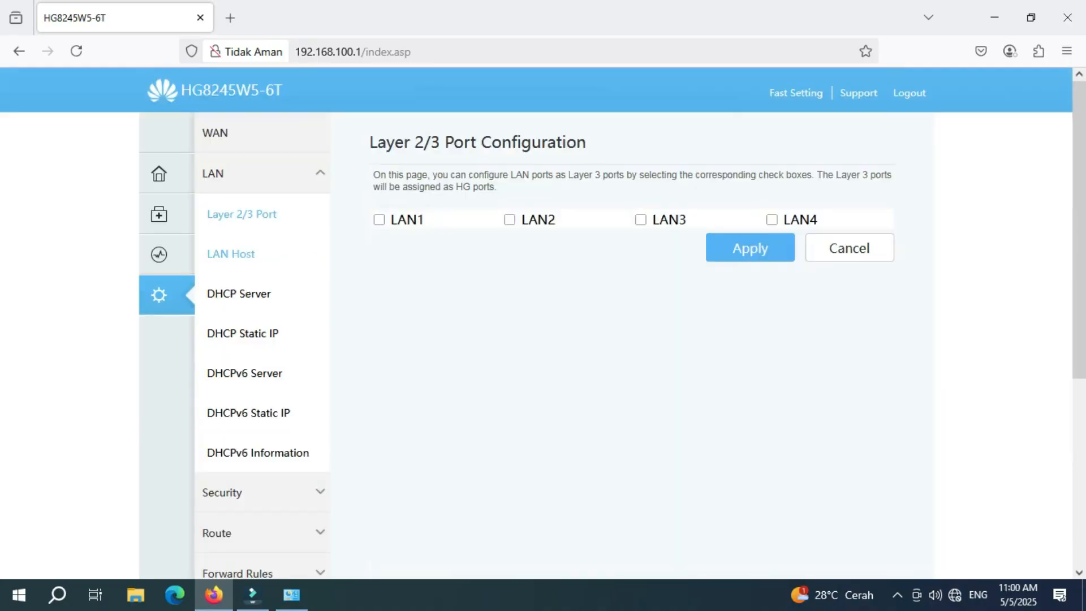
Disable the primary DHCP server, DHCP relay and Option125 in the LAN's DHCP server configuration.
{"action": "left_click", "coordinate": [238, 294]}
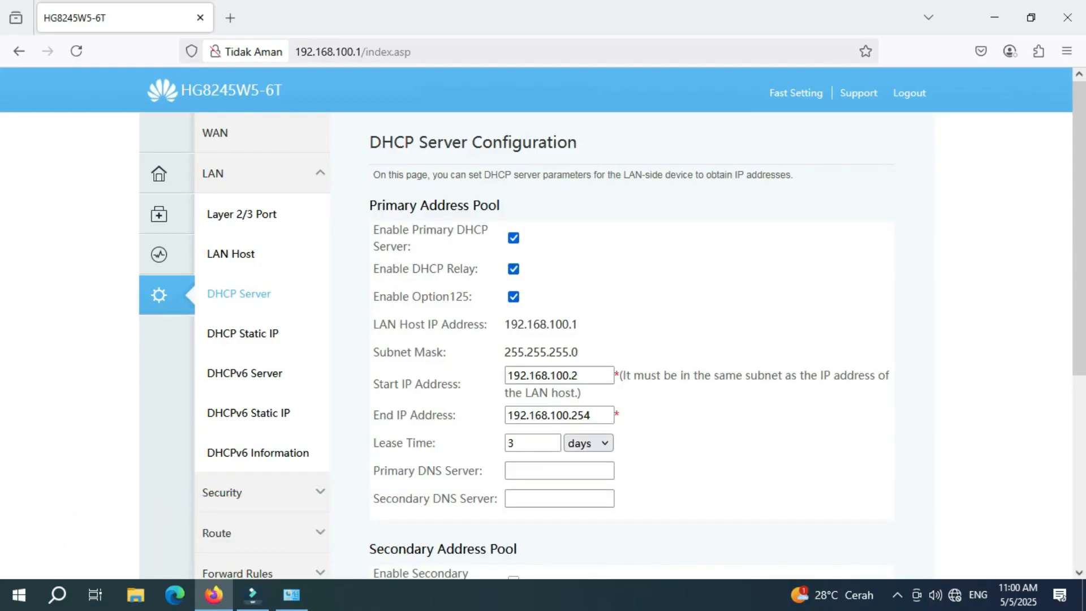
{"action": "left_click", "coordinate": [514, 238]}
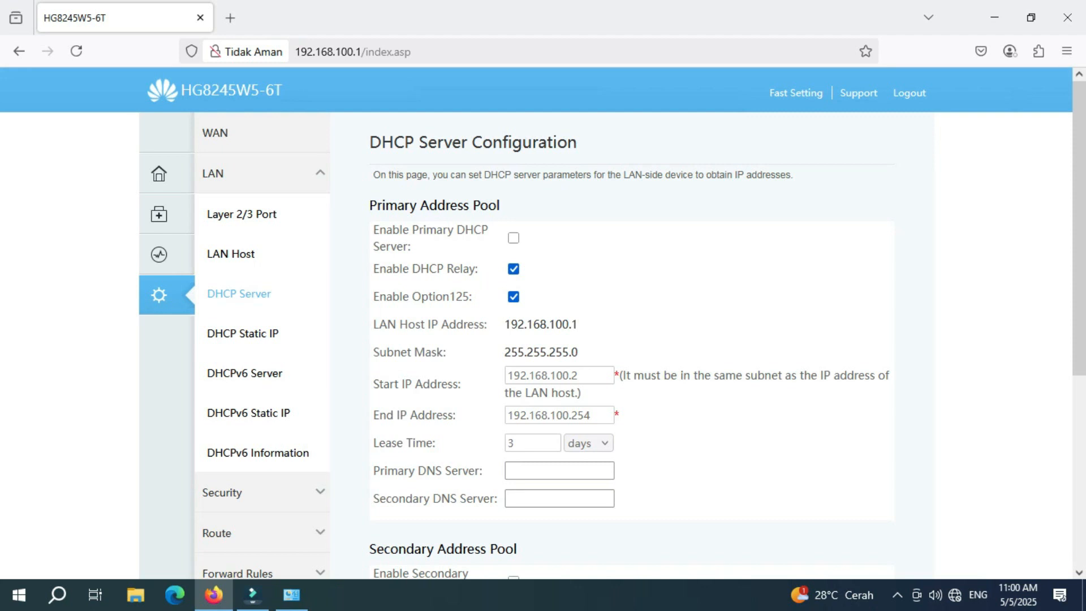
{"action": "left_click", "coordinate": [514, 269]}
{"action": "left_click", "coordinate": [513, 297]}
{"action": "scroll", "coordinate": [543, 322], "scroll_direction": "down", "scroll_amount": 5}
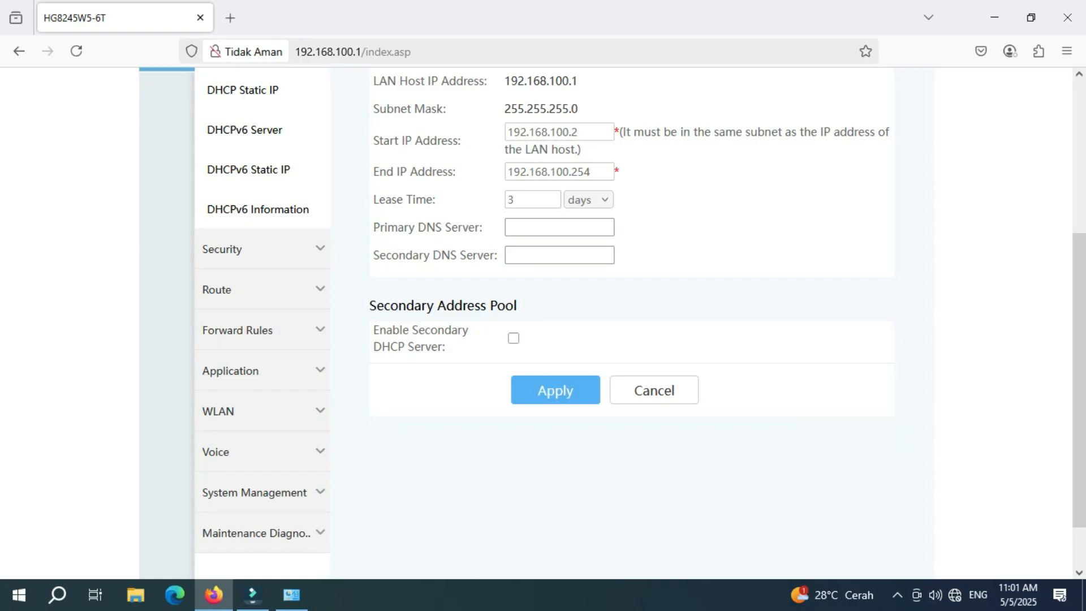
Set the LAN host's primary IP address to 192.168.1.2 and disable the secondary address.
{"action": "scroll", "coordinate": [543, 322], "scroll_direction": "up", "scroll_amount": 3}
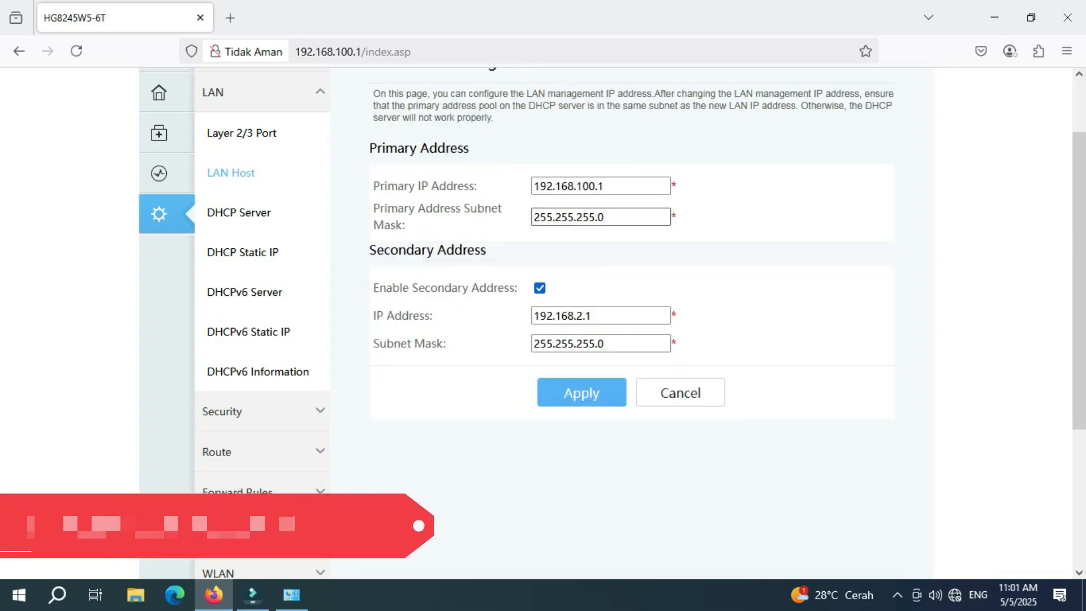
{"action": "left_click_drag", "start_coordinate": [583, 186], "coordinate": [606, 186]}
{"action": "type", "text": ".2"}
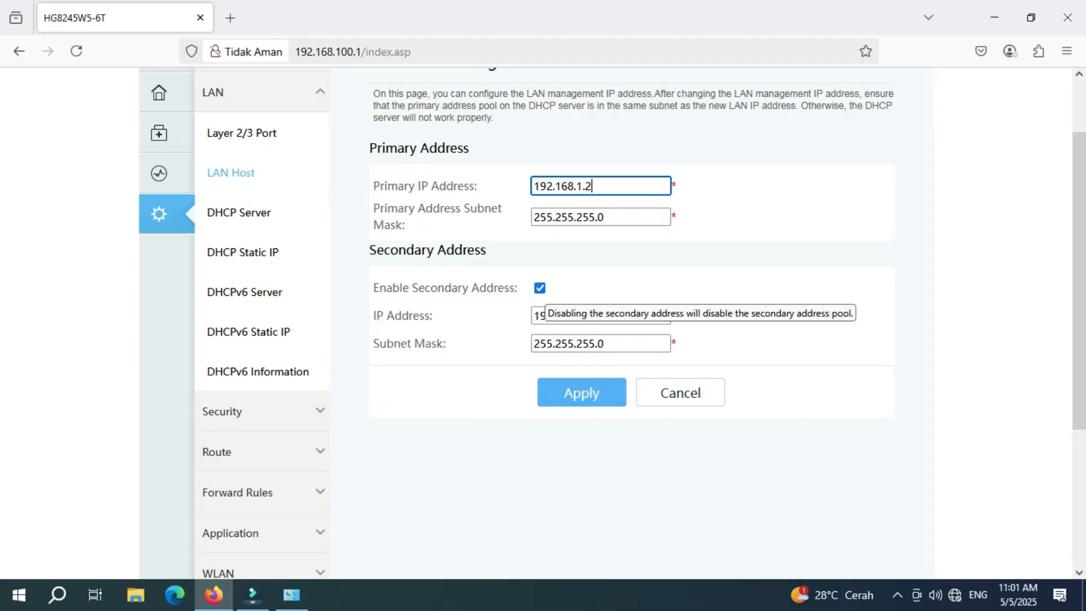
{"action": "left_click", "coordinate": [540, 288]}
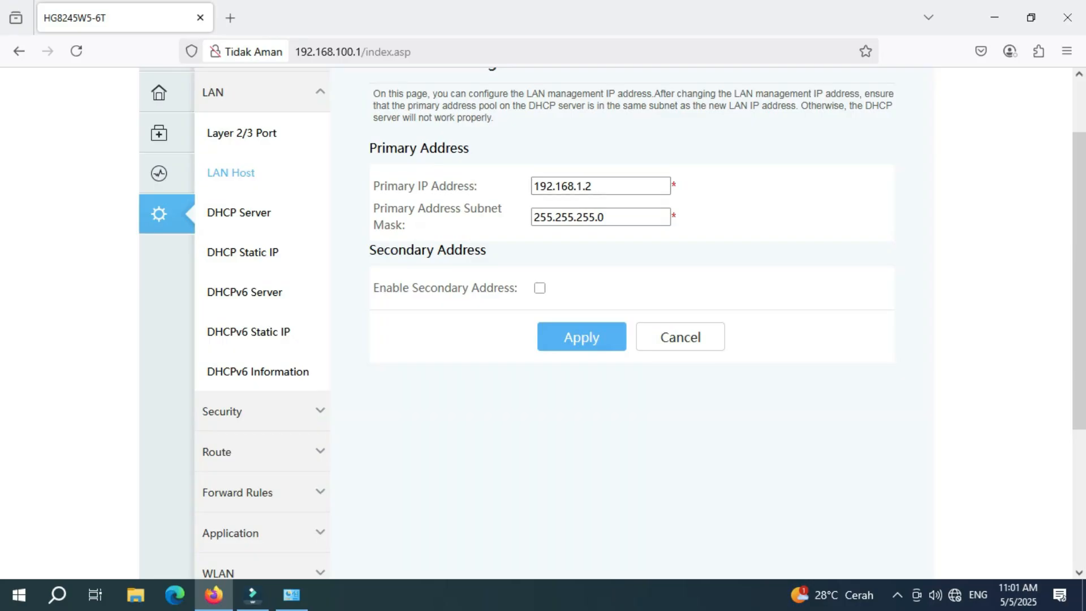
Change the LAN host's primary IP address to 192.168.110.2, then apply and confirm the new address.
{"action": "left_click", "coordinate": [583, 186]}
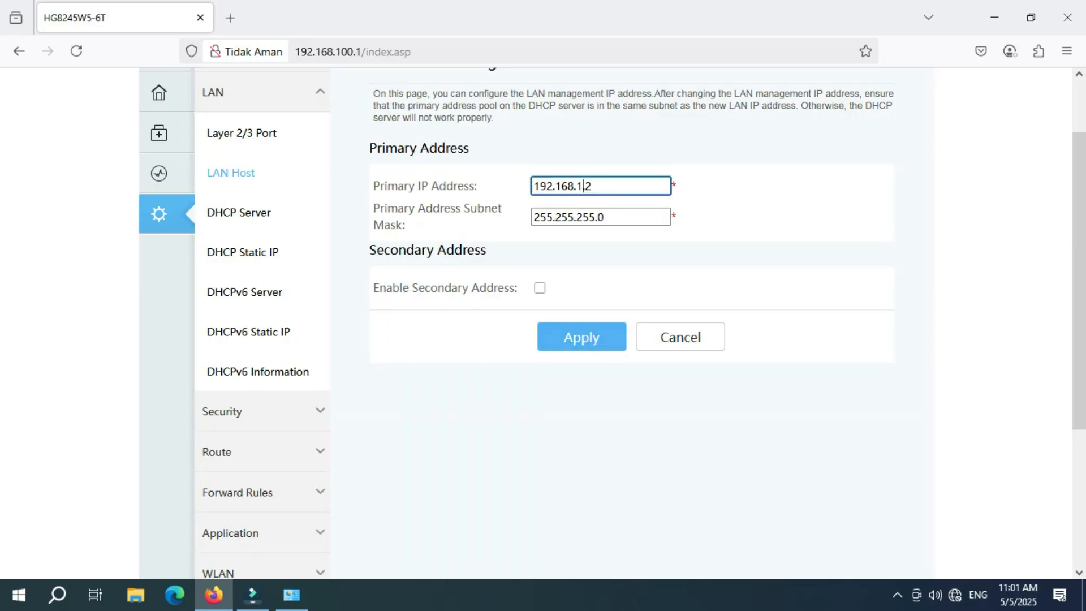
{"action": "type", "text": "10"}
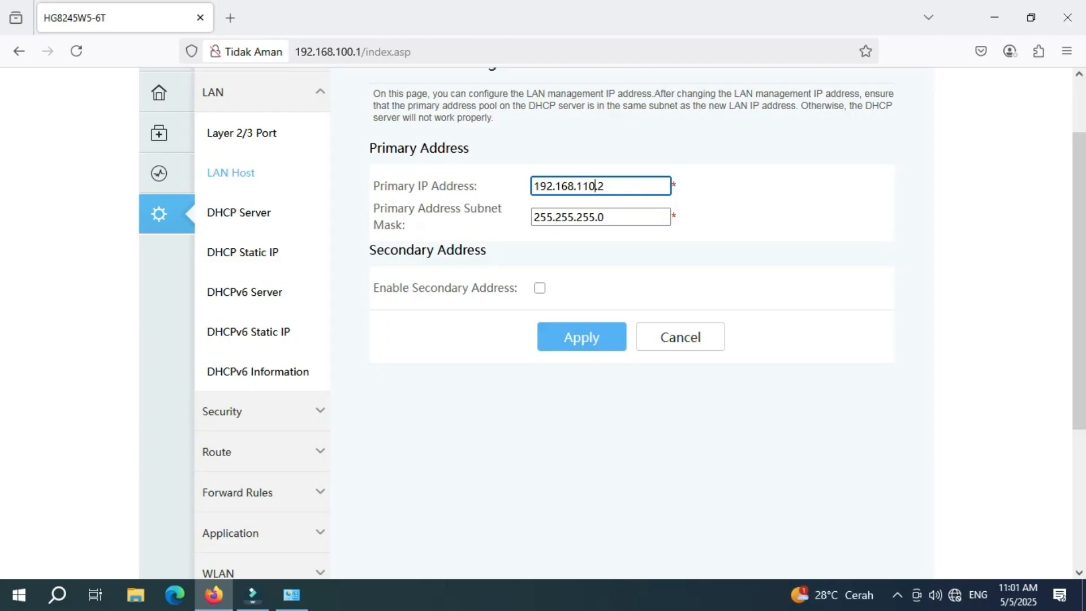
{"action": "left_click", "coordinate": [581, 338]}
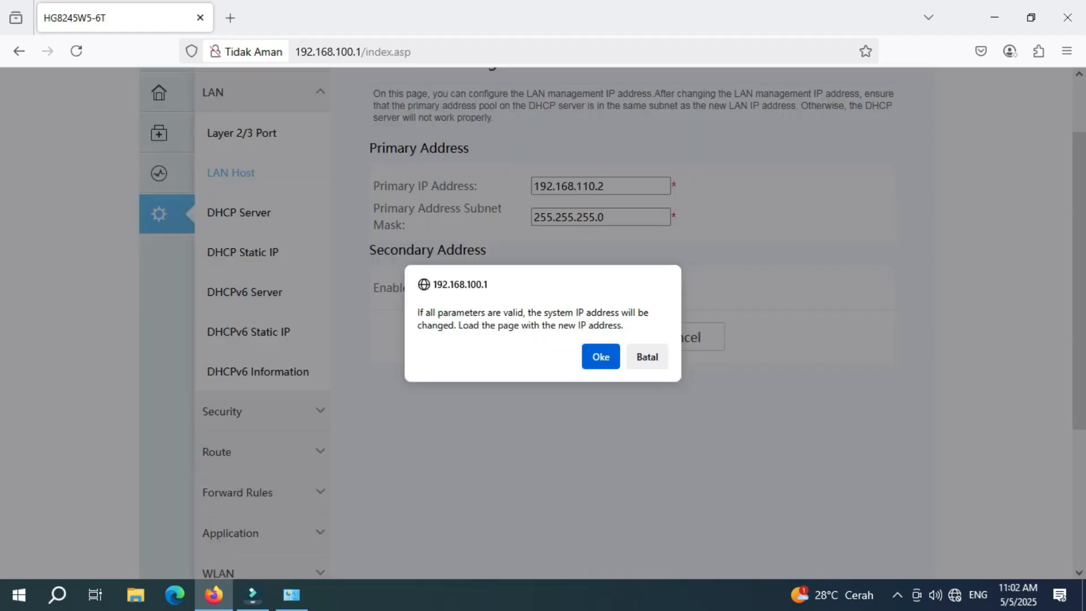
{"action": "key", "text": "Return"}
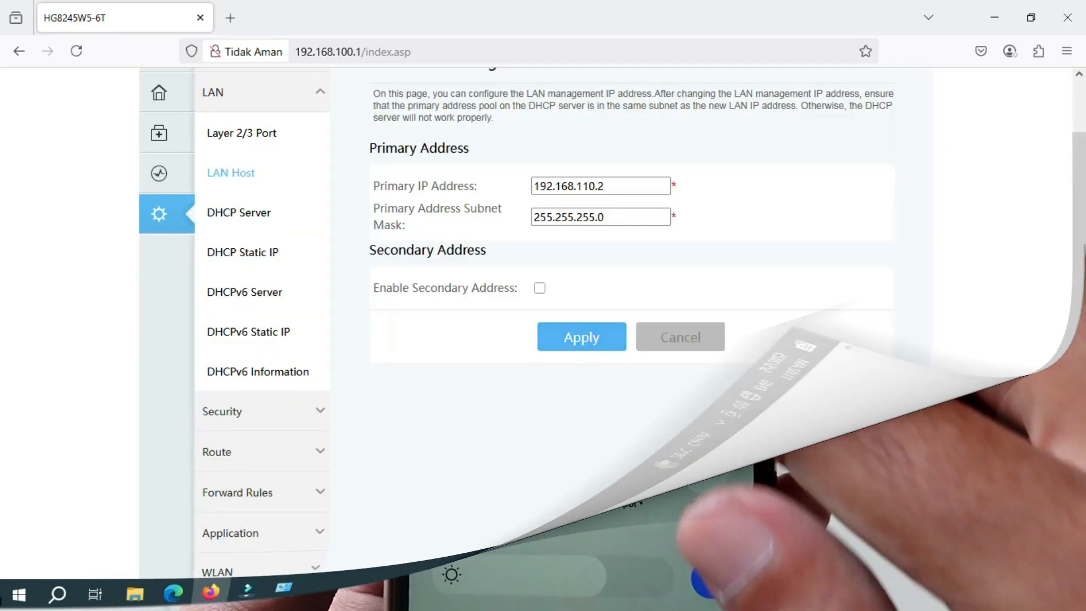